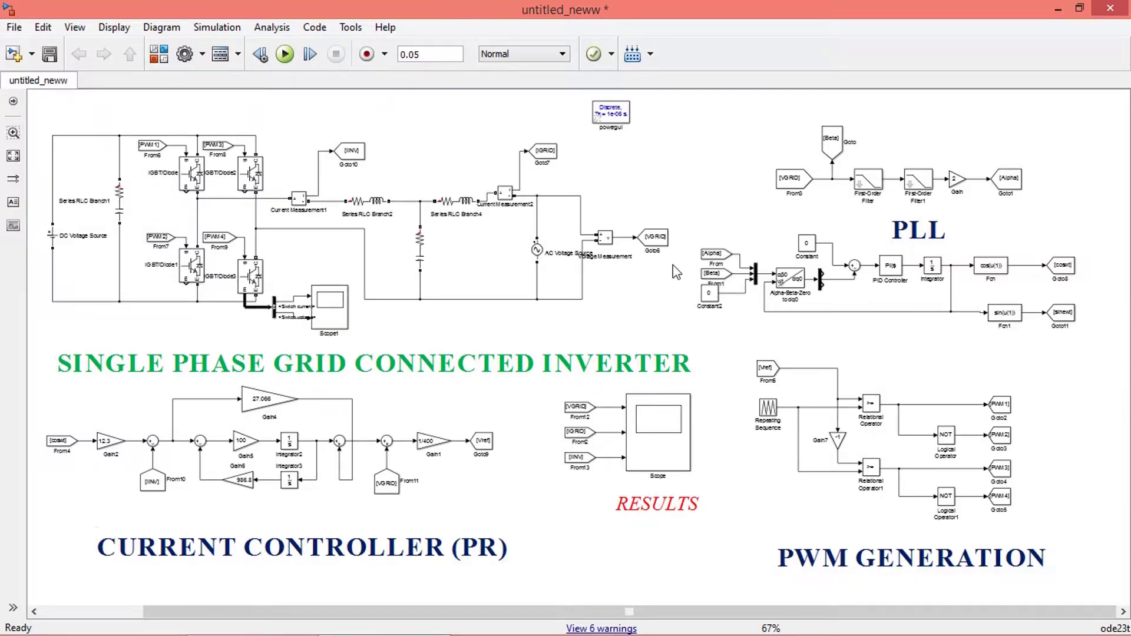
Inspect the PR current controller, the inverter title and the Scope1 switch measurement in the model.
left_click(276, 533)
left_click(482, 571)
left_click(341, 358)
left_click(330, 303)
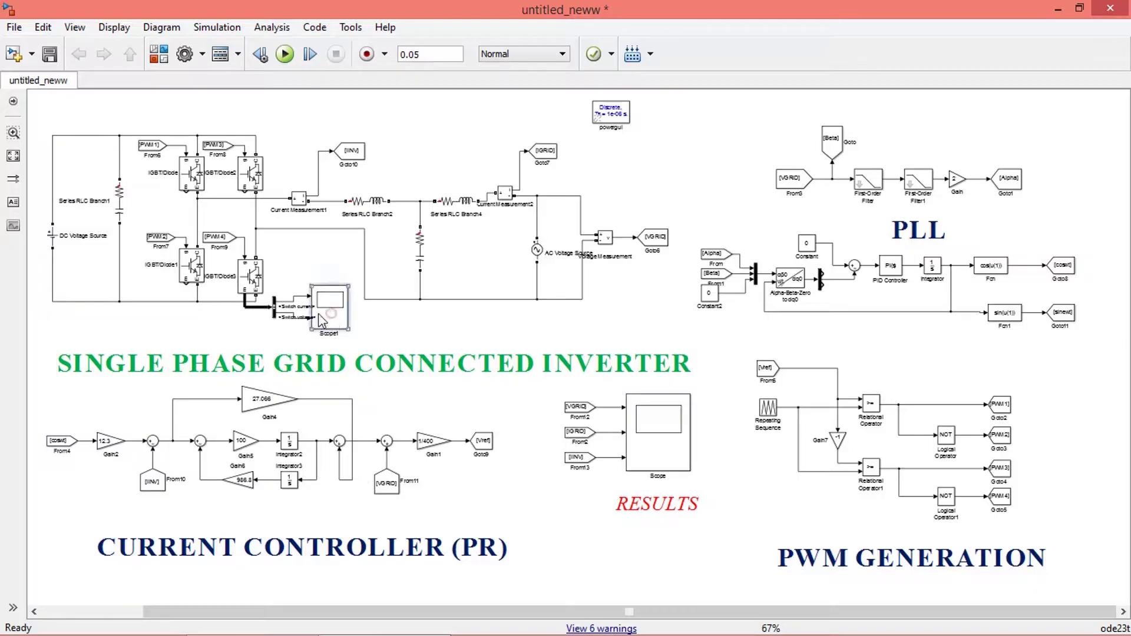
scroll(281, 321, "up", 5)
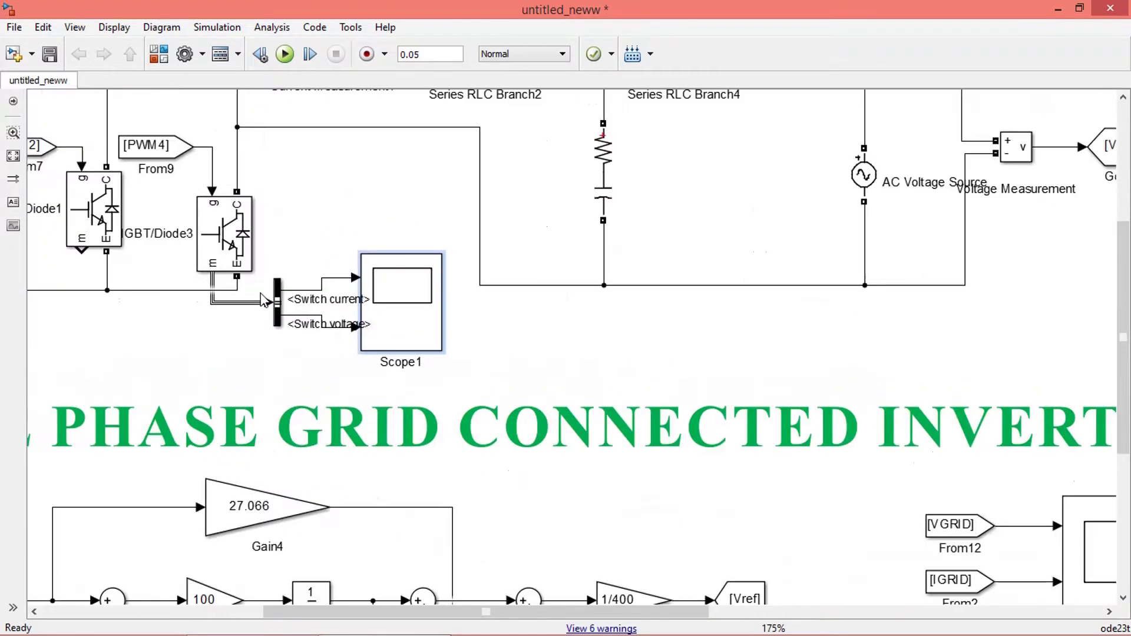
scroll(319, 323, "down", 3)
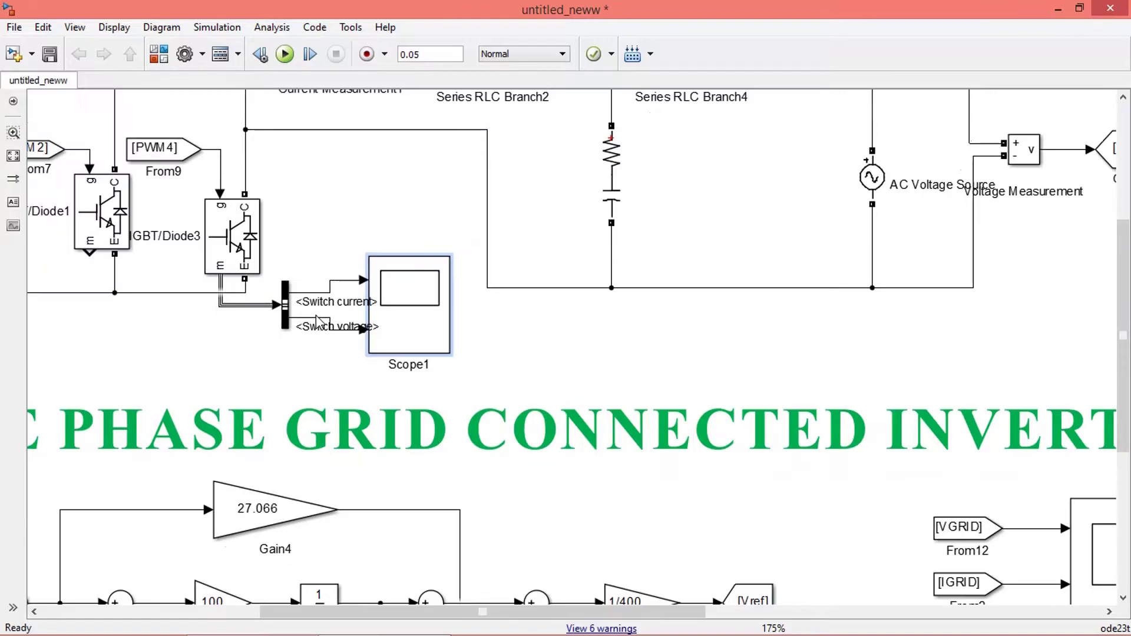
scroll(319, 323, "down", 3)
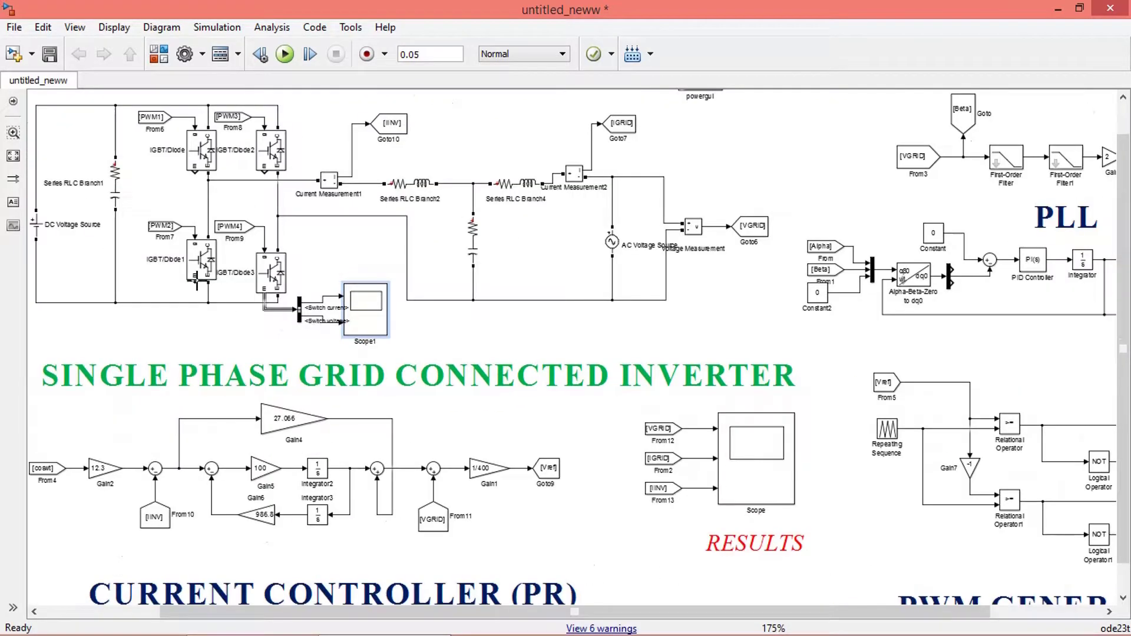
scroll(203, 280, "down", 1)
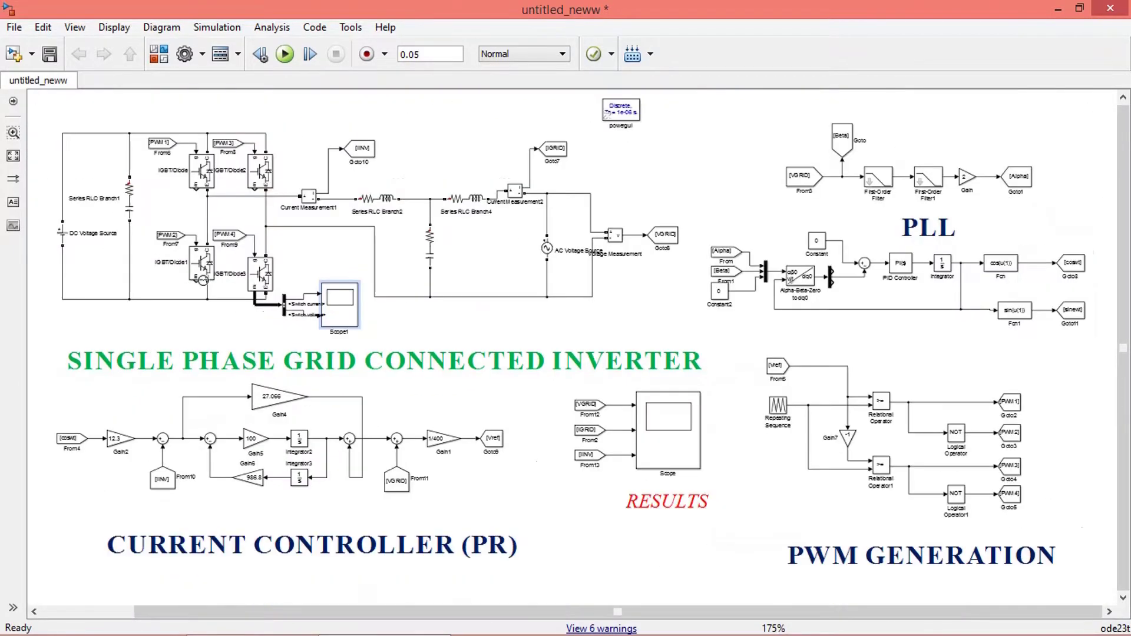
Confirm the DC source at 400 V and Gain2 at 12.3, then run the 0.05 s simulation.
double_click(61, 233)
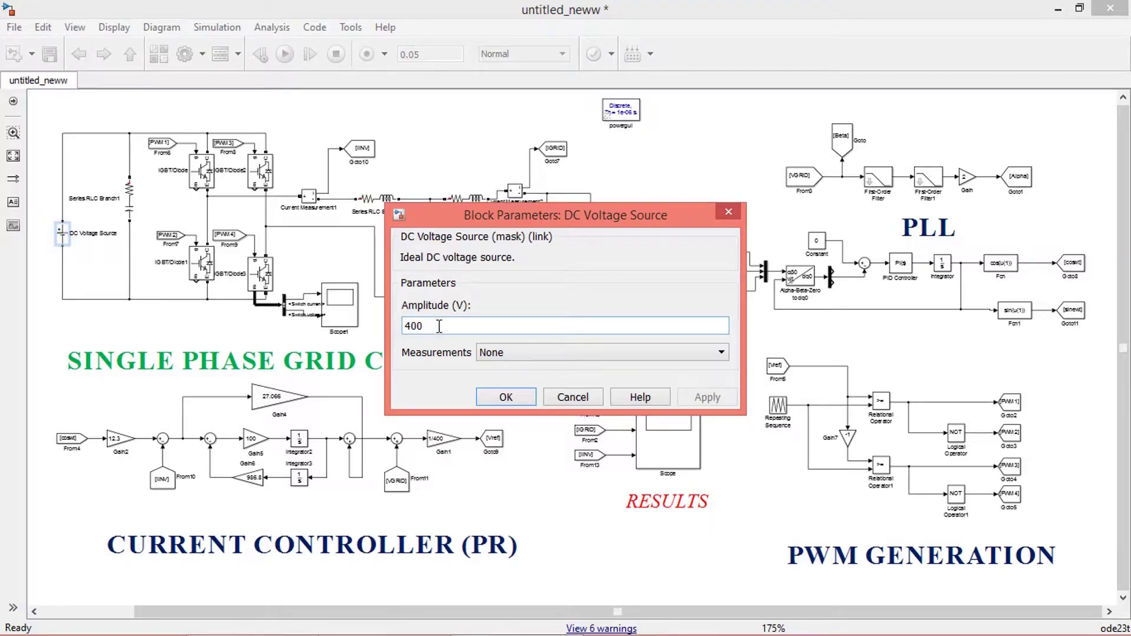
left_click(493, 397)
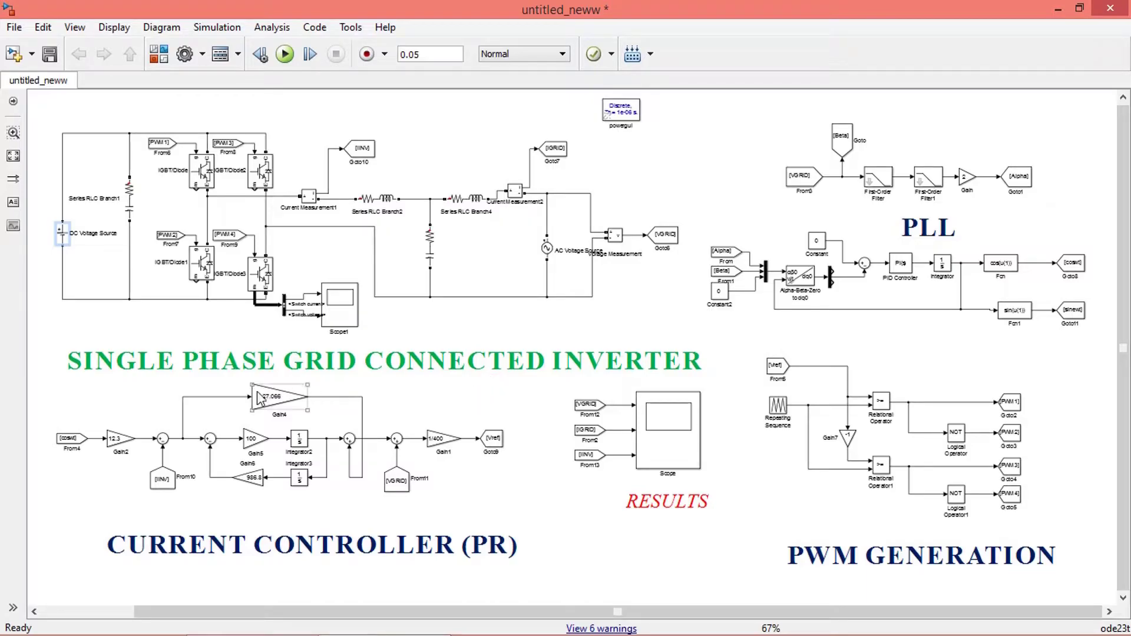
double_click(118, 439)
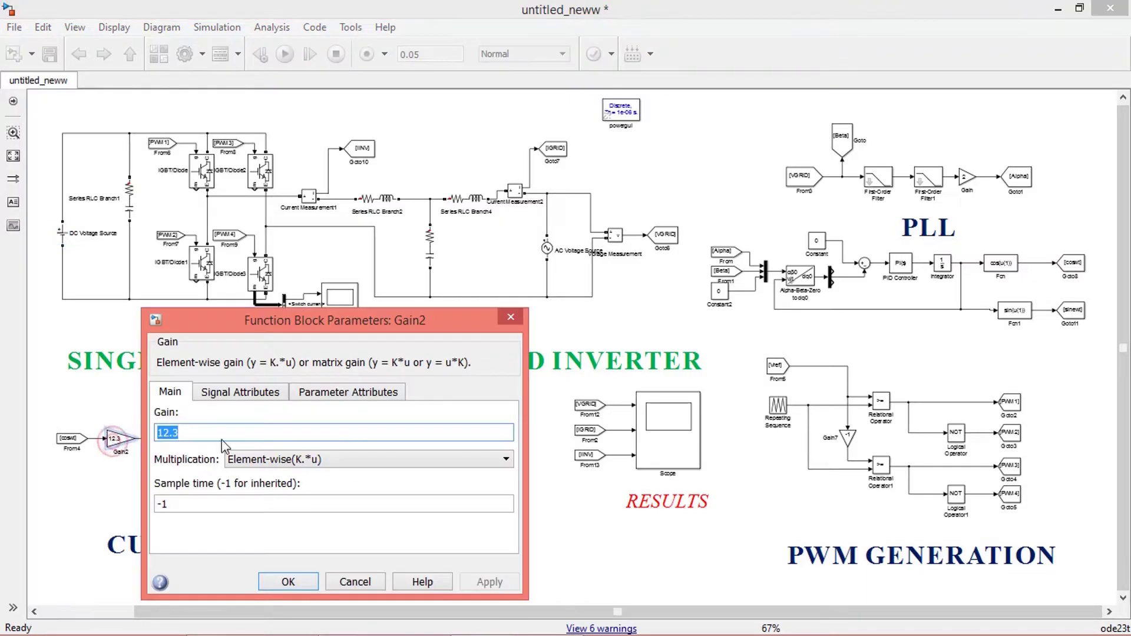
left_click(285, 582)
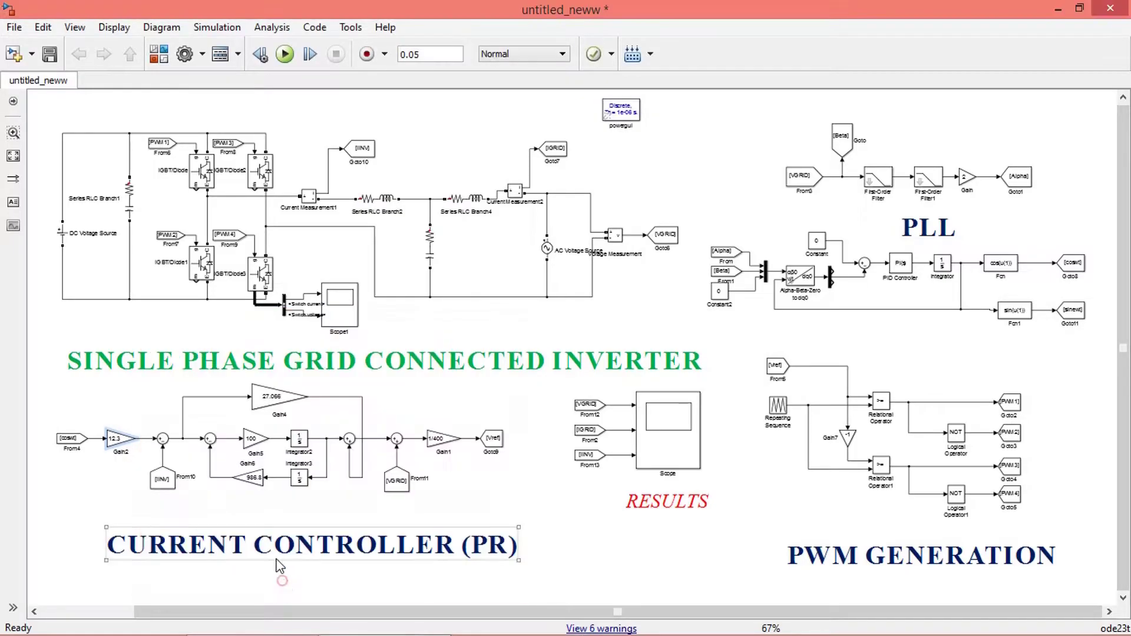
left_click(285, 54)
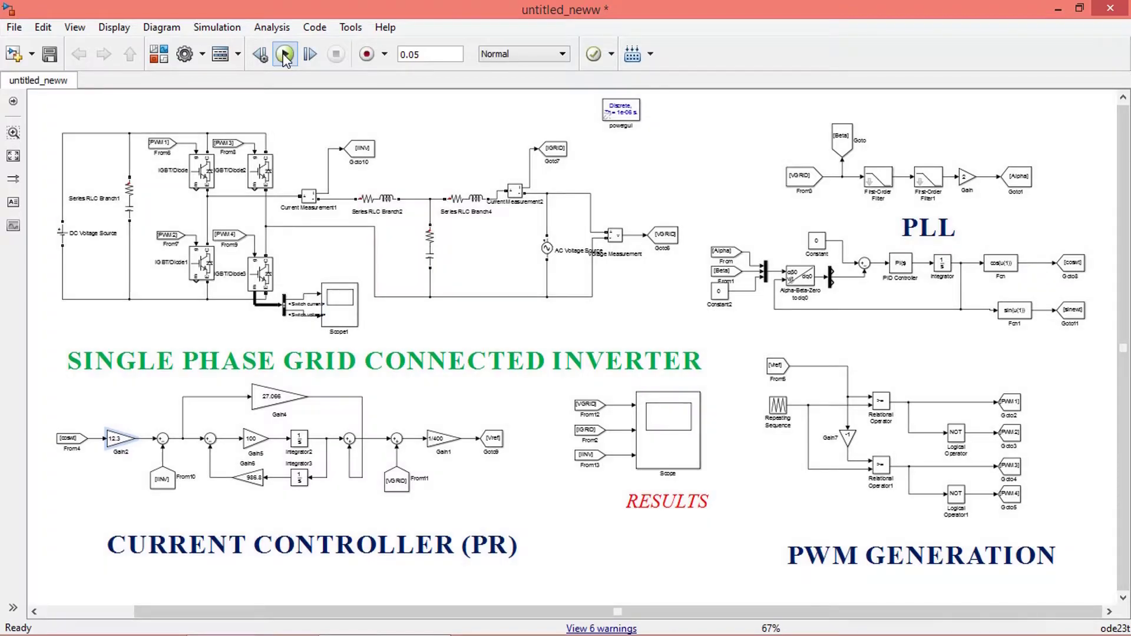
double_click(339, 299)
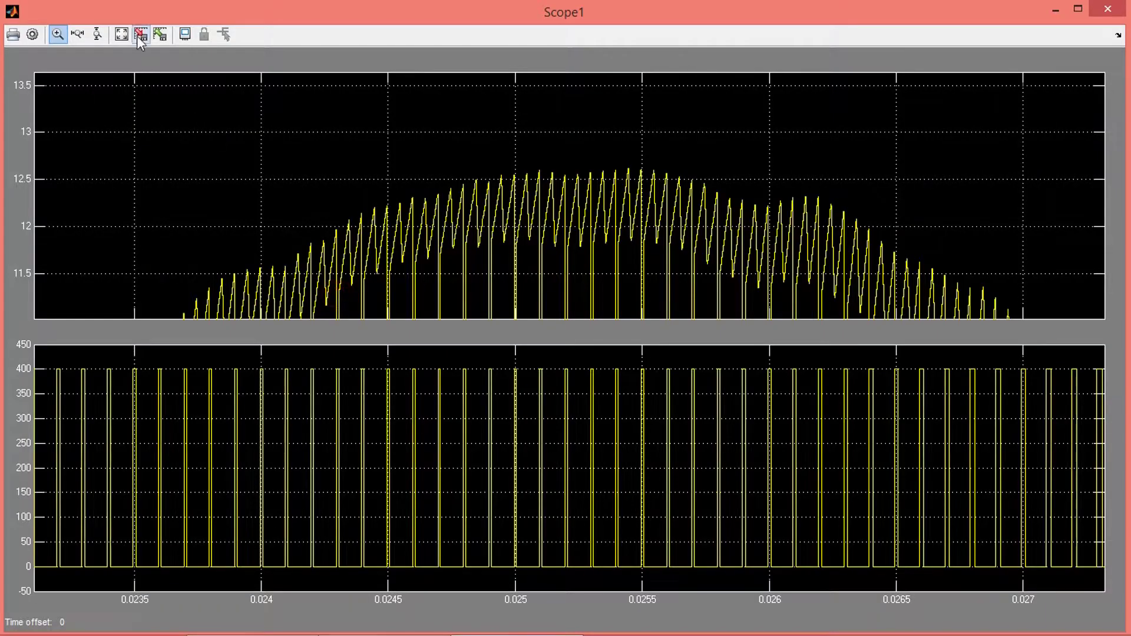
left_click(122, 35)
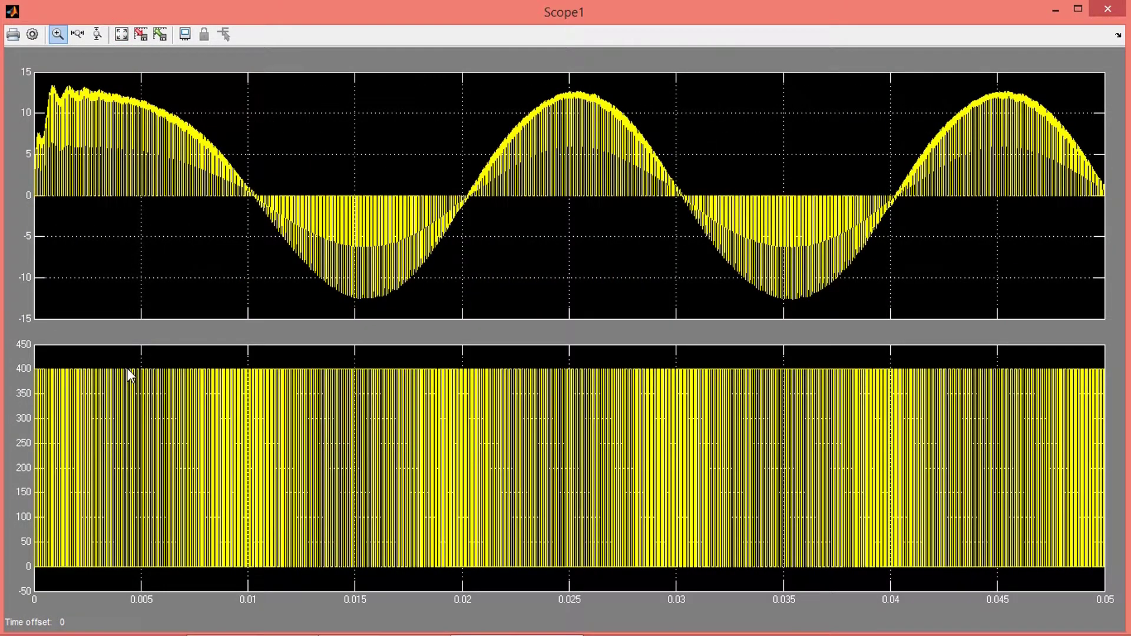
left_click_drag(80, 392, 12, 352)
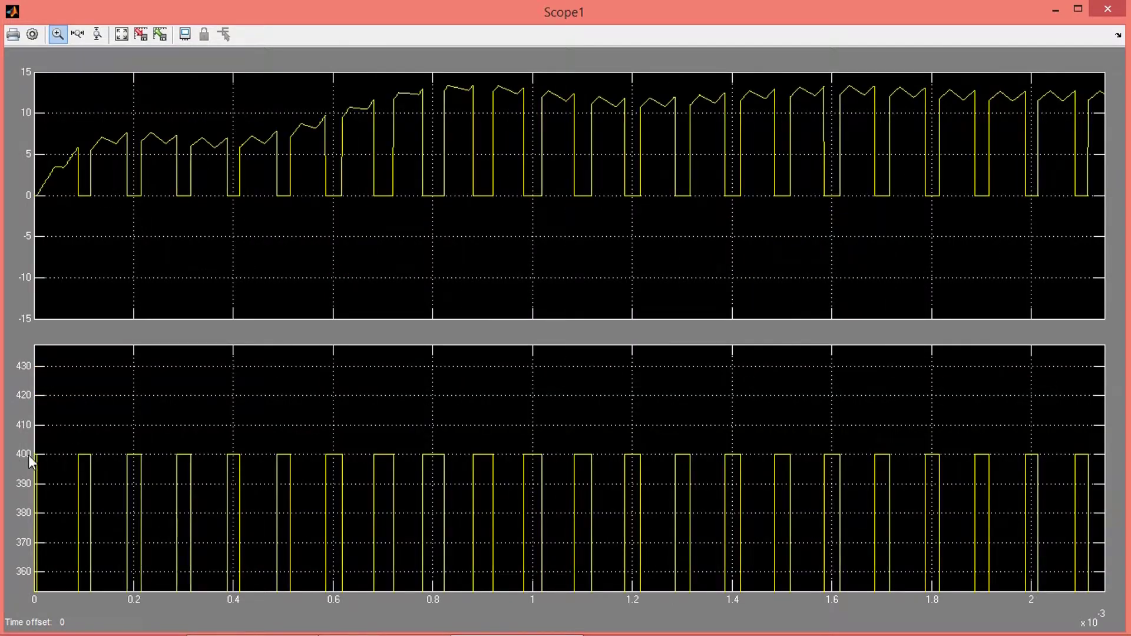
left_click(124, 35)
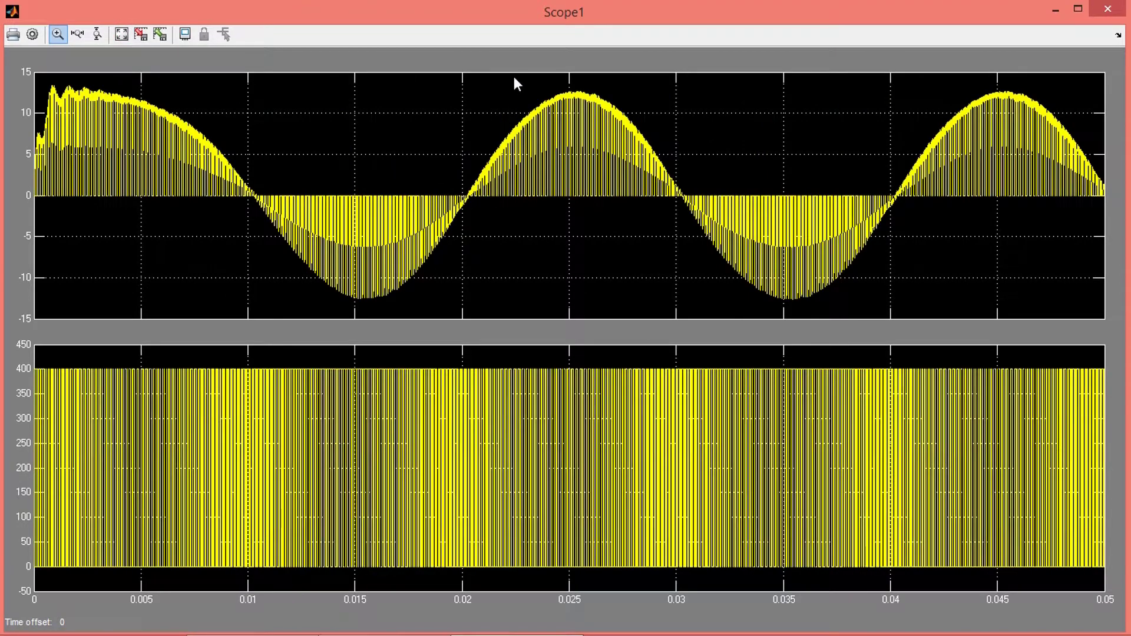
left_click_drag(514, 76, 634, 126)
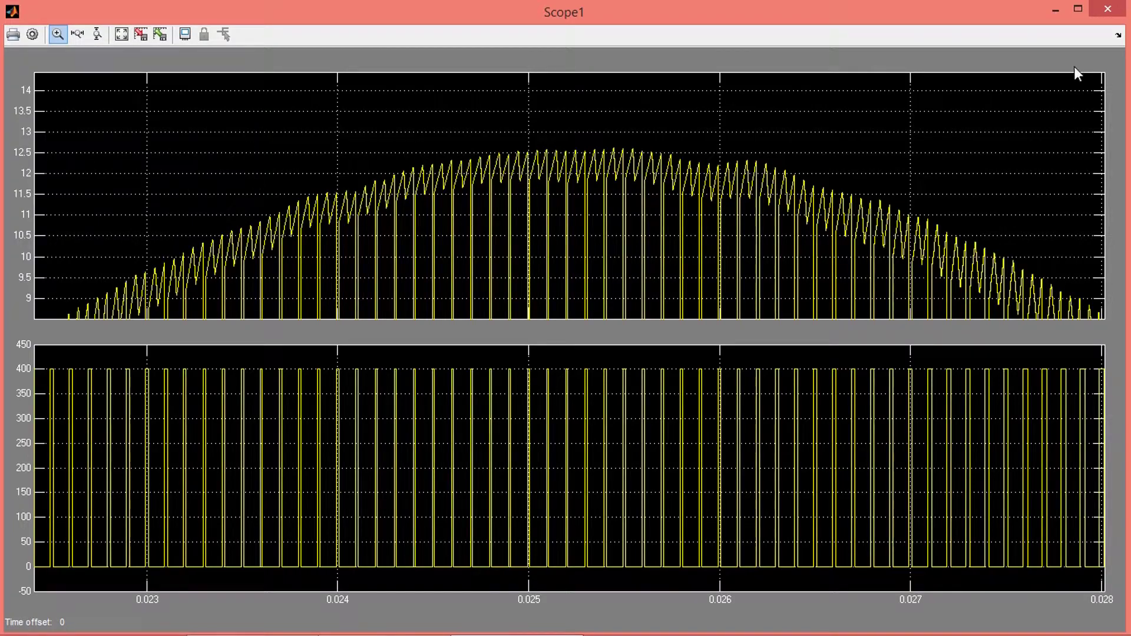
left_click(1108, 10)
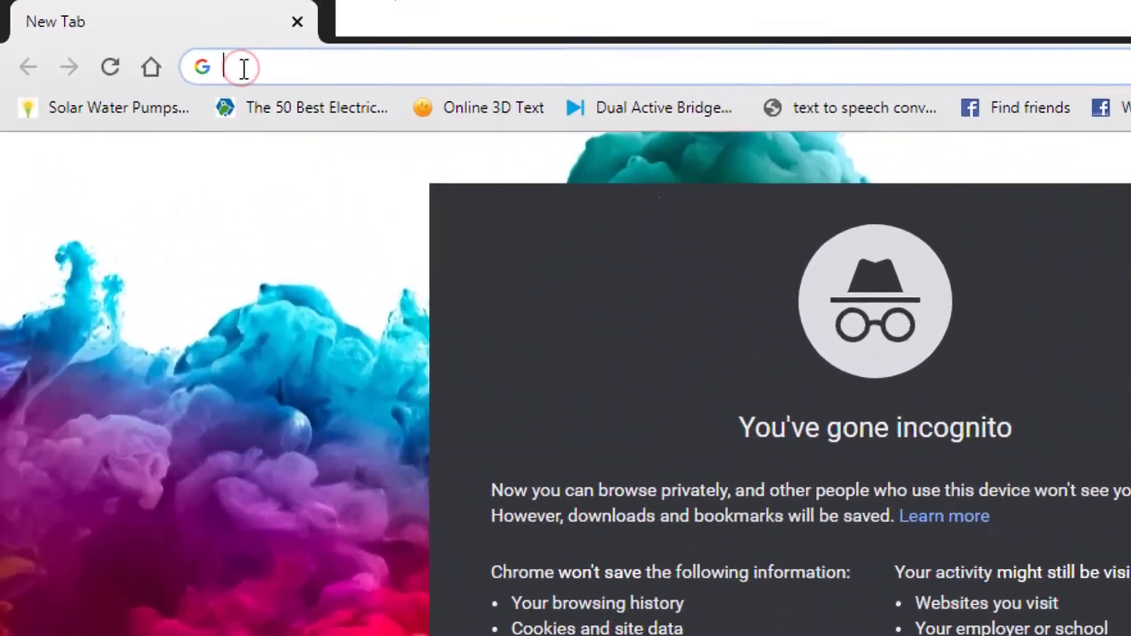
type("www")
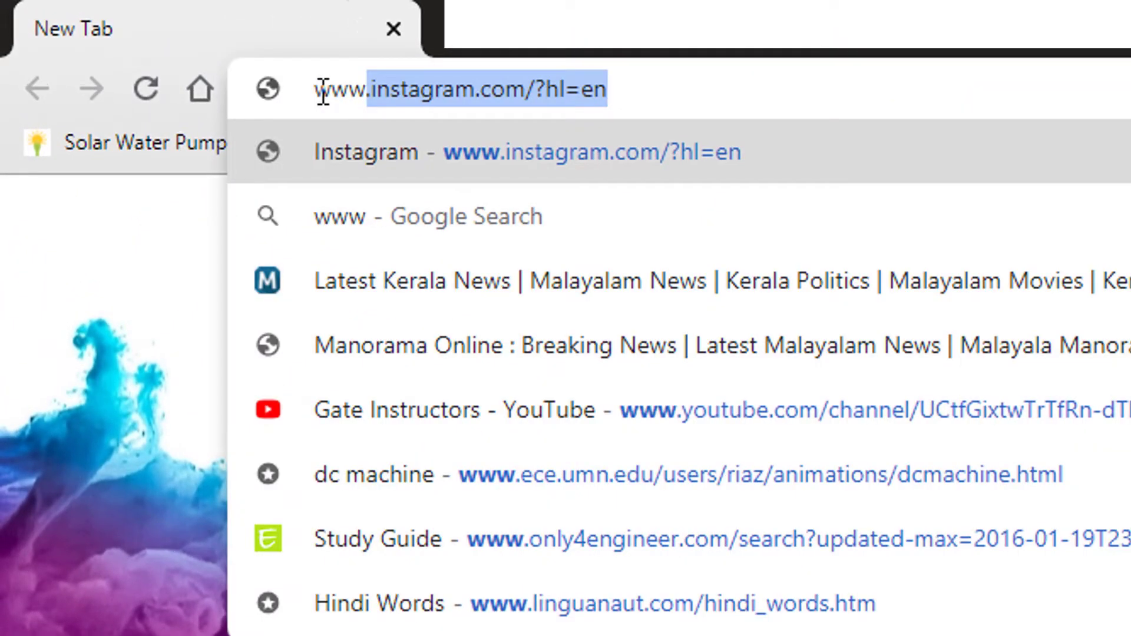
type(".digik")
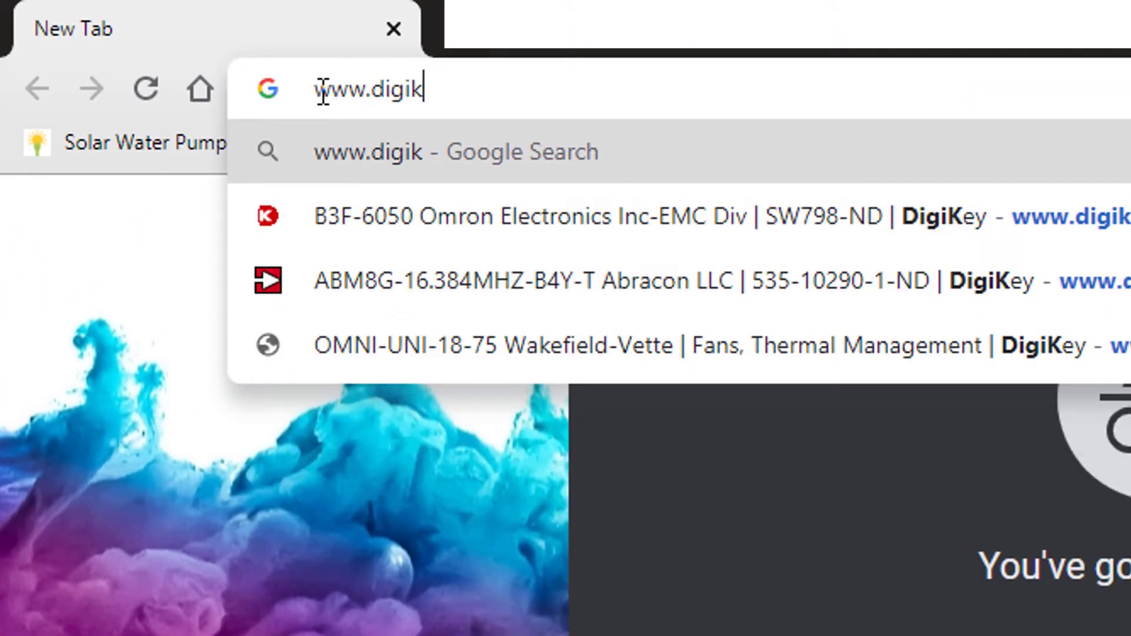
type("ey.com")
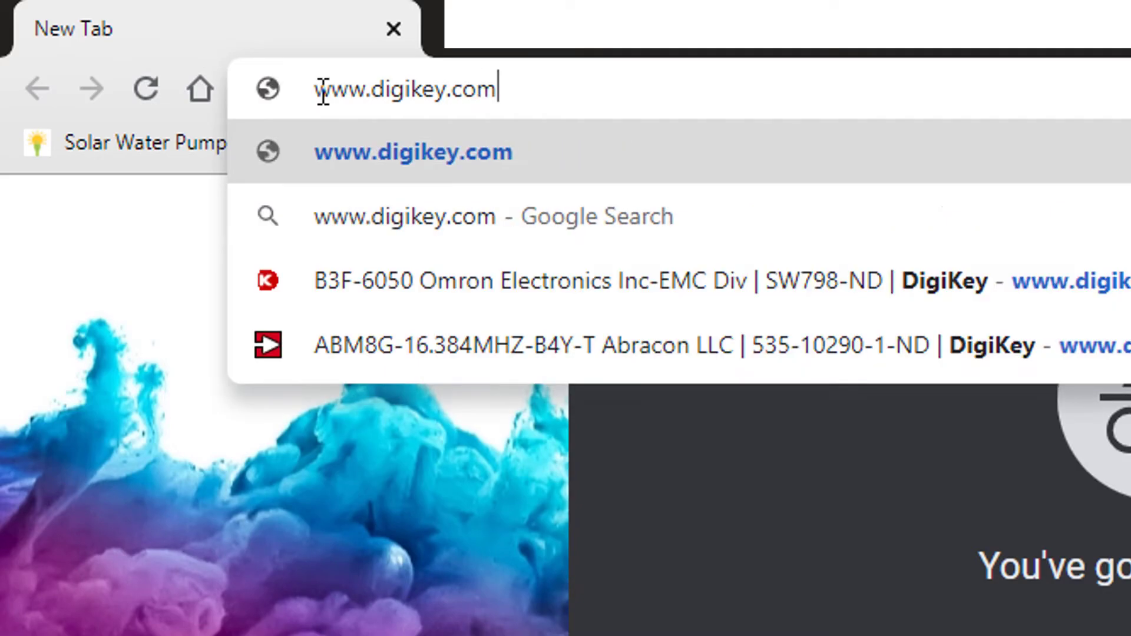
key("Return")
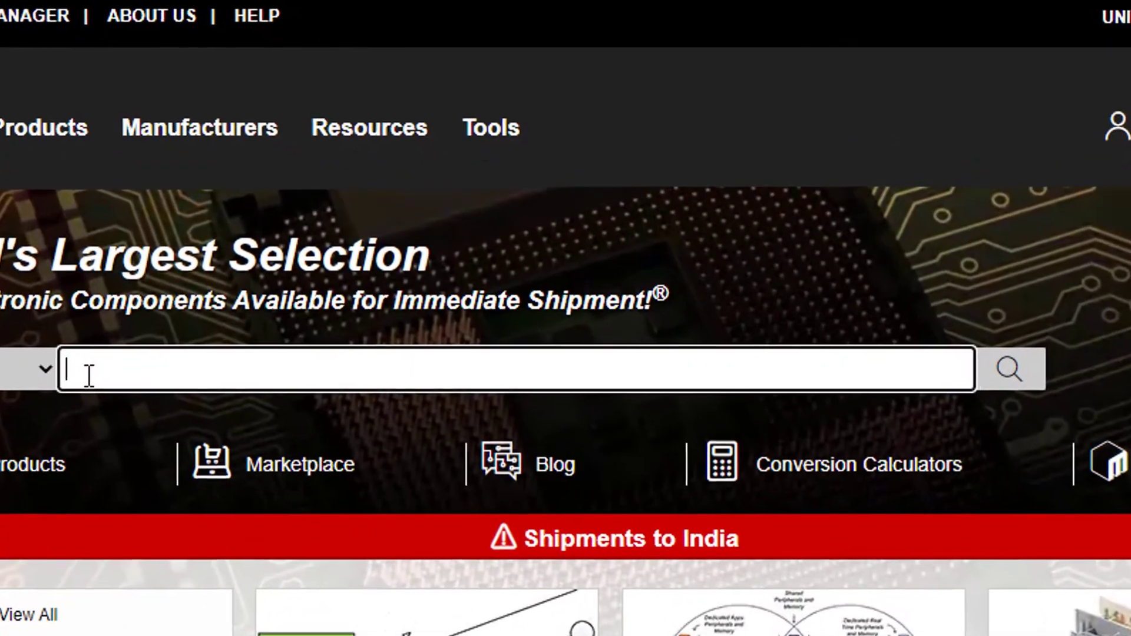
type("mos")
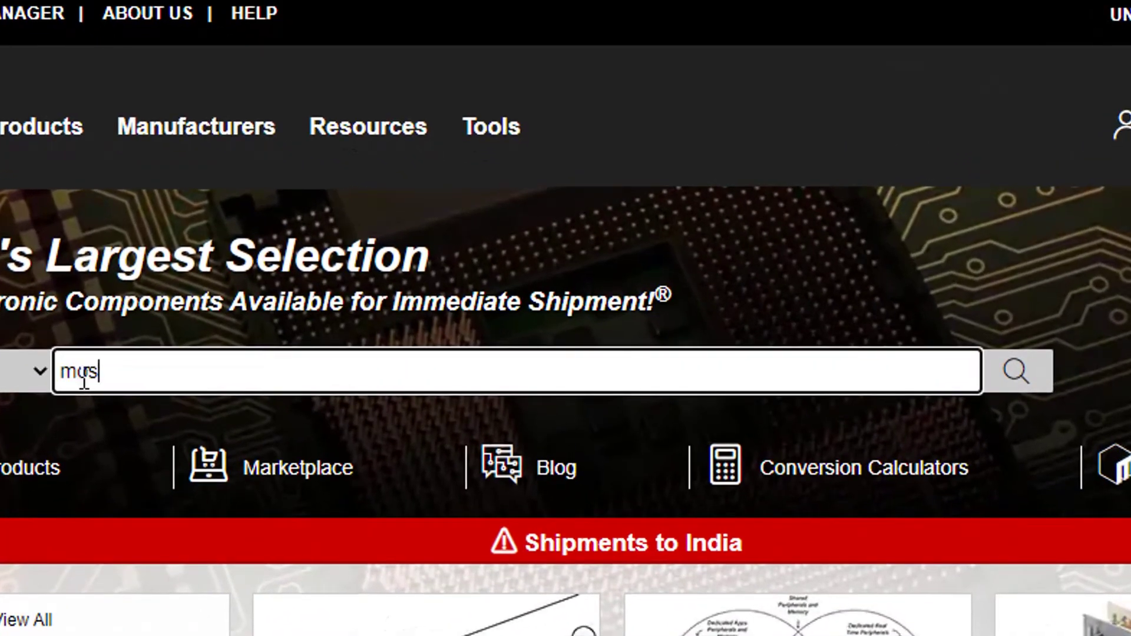
type("fet")
left_click(1017, 382)
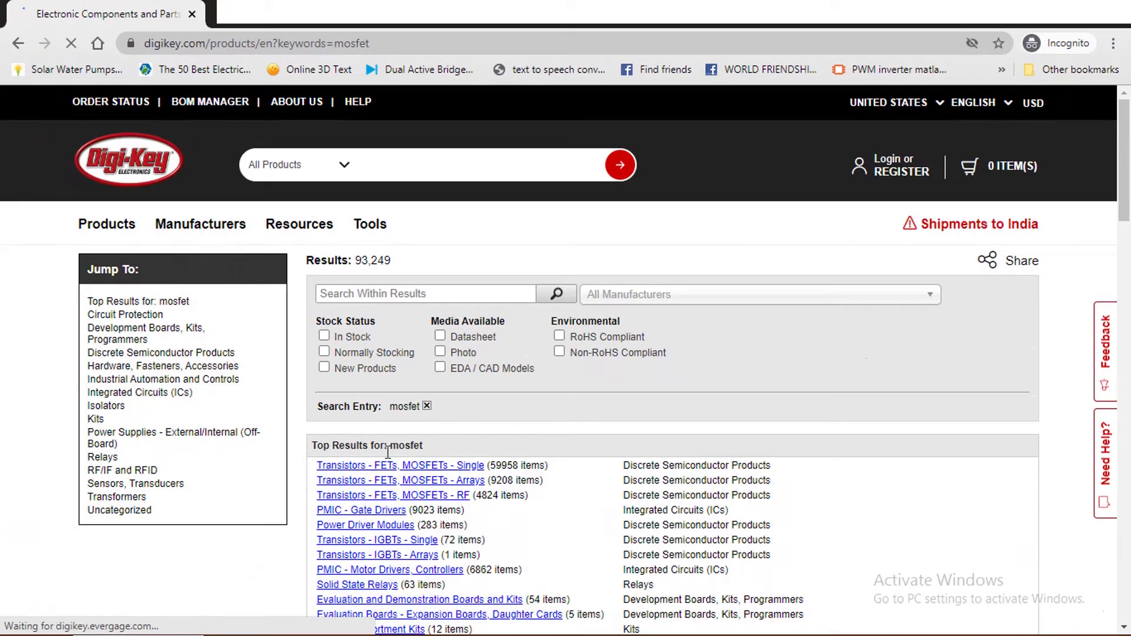
scroll(365, 489, "down", 3)
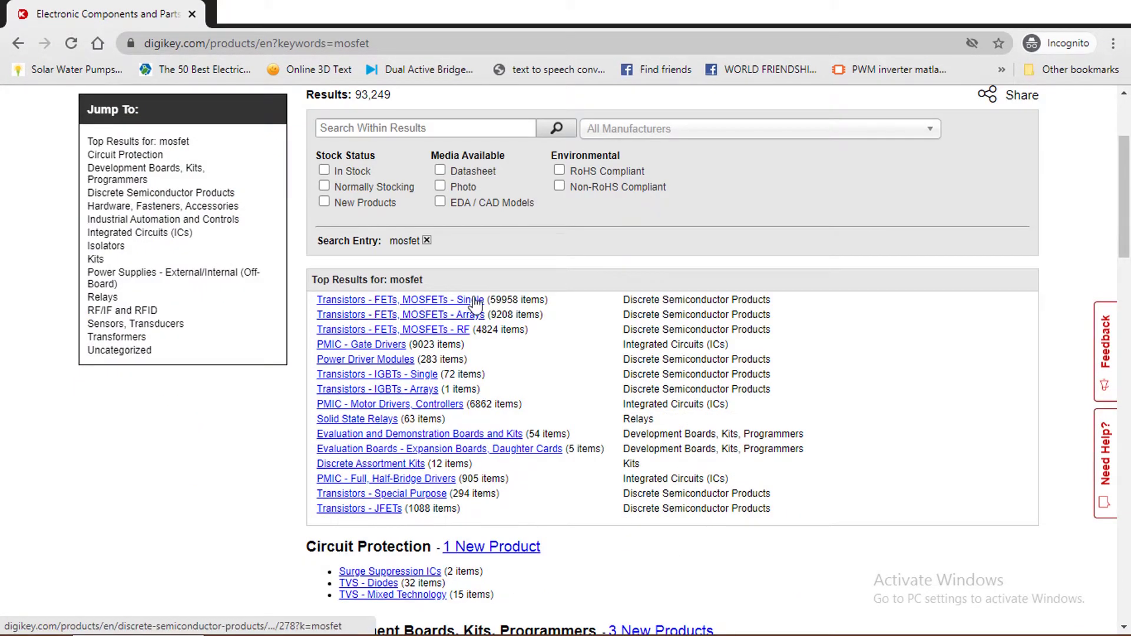
Filter Transistors - FETs, MOSFETs - Single to 600V Drain to Source Voltage, leaving 3,630 results.
left_click(340, 301)
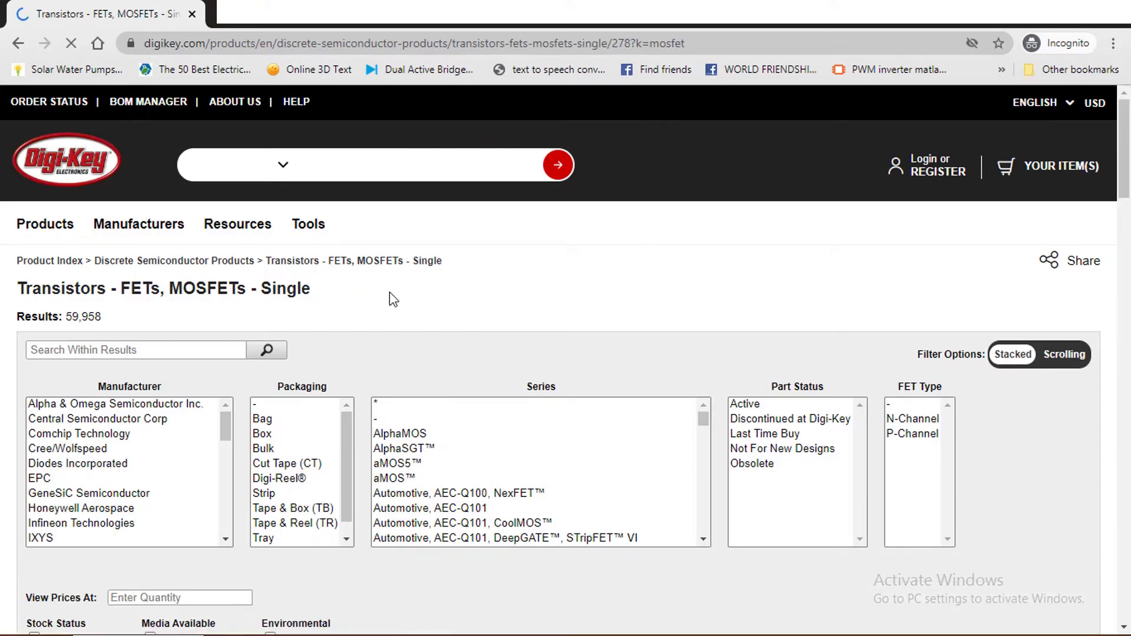
scroll(393, 299, "down", 3)
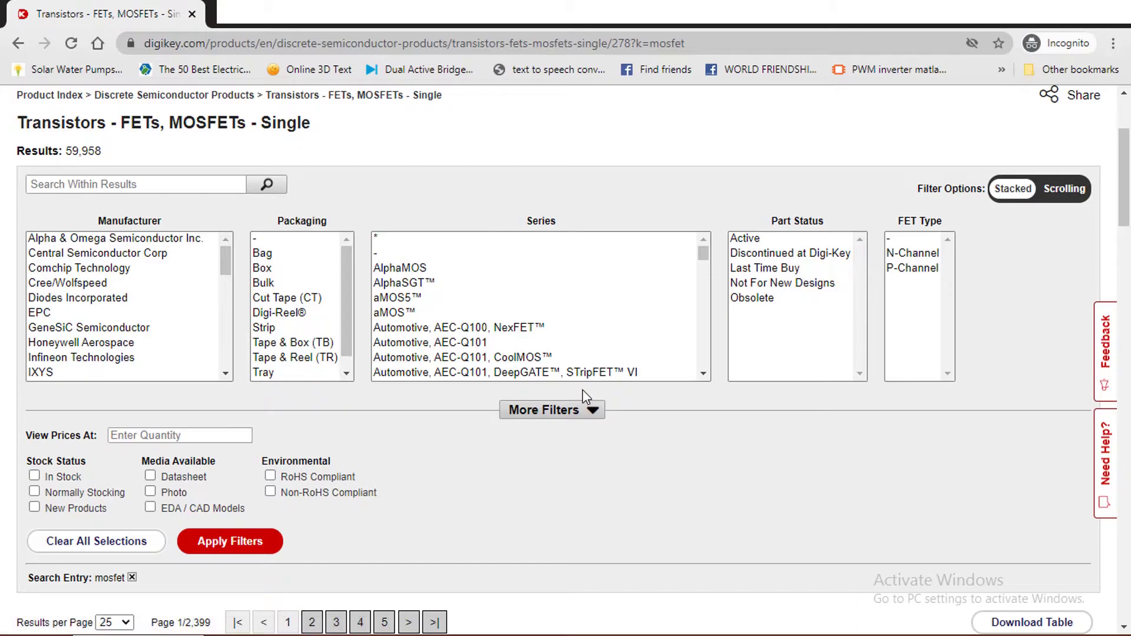
left_click(559, 407)
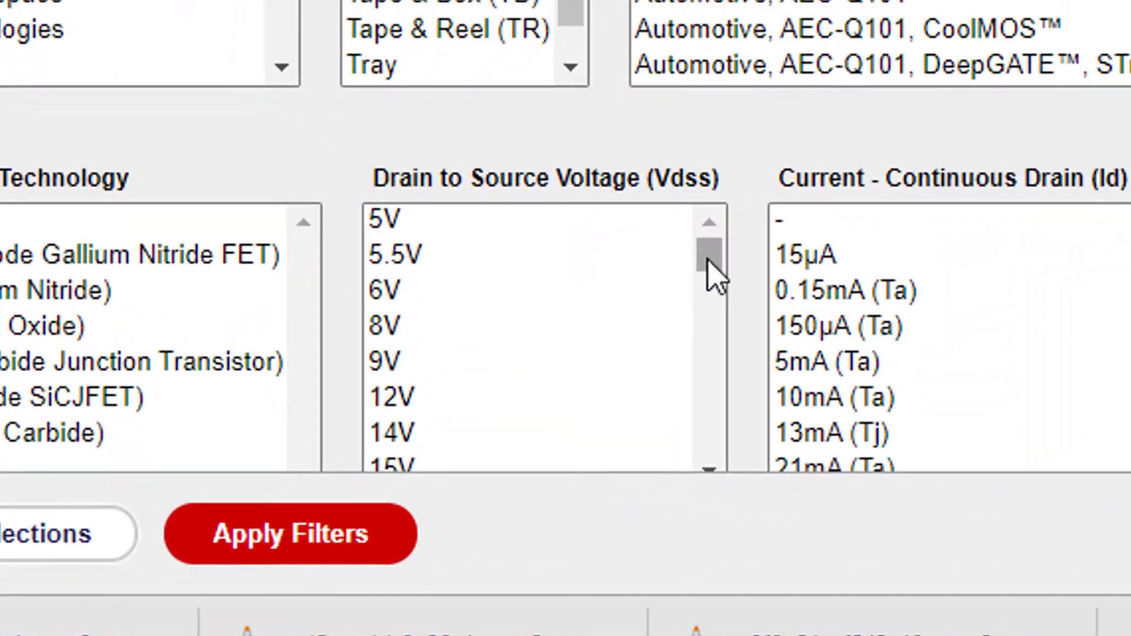
left_click_drag(404, 455, 406, 466)
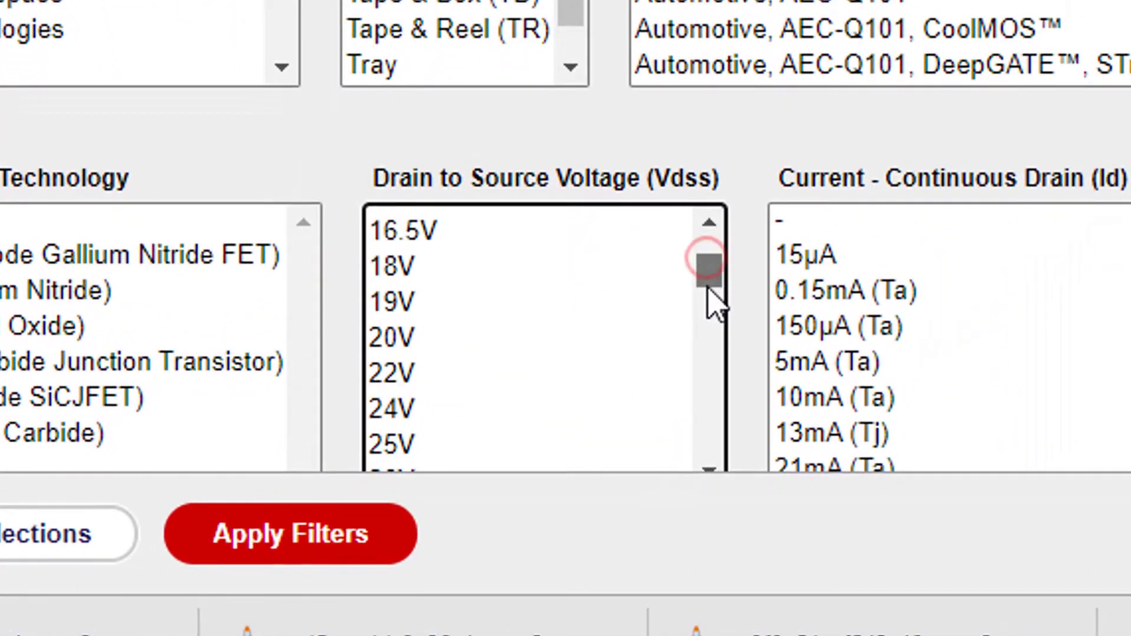
left_click_drag(709, 287, 720, 399)
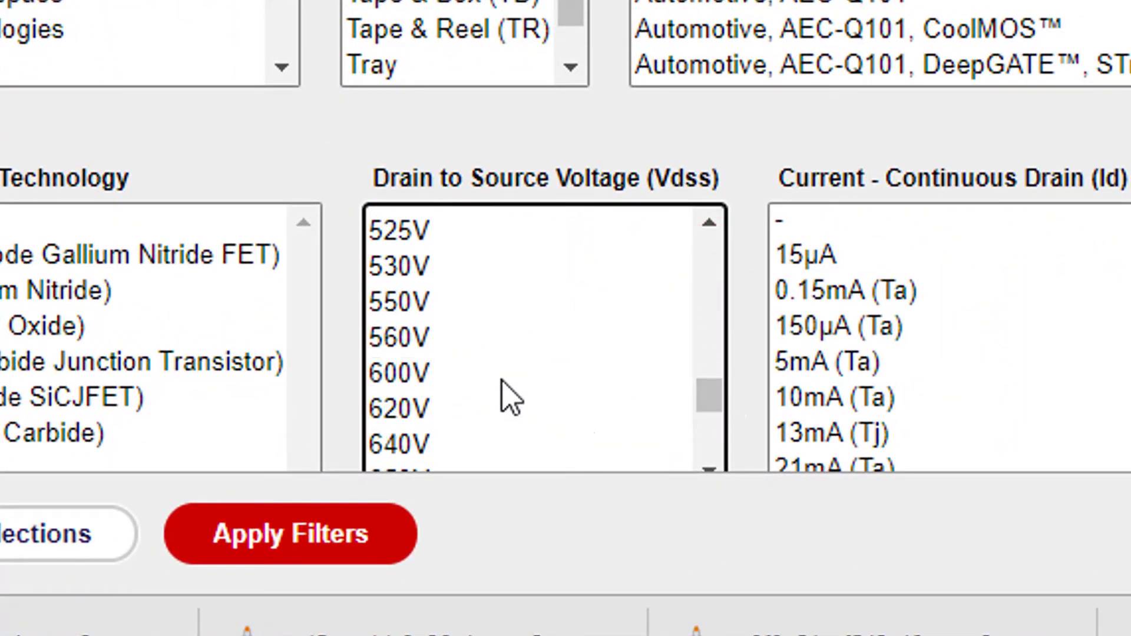
left_click(437, 380)
left_click(293, 536)
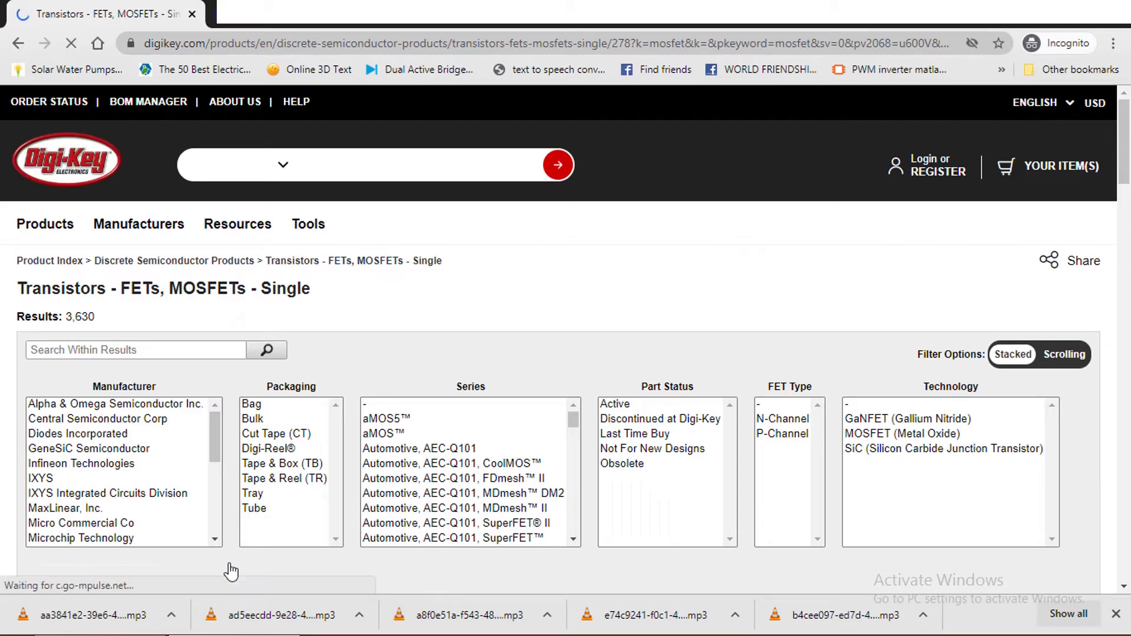
Limit Current - Continuous Drain (Id) to 18.5A–25A (Tc), narrowing the list to 528 parts.
scroll(465, 294, "down", 5)
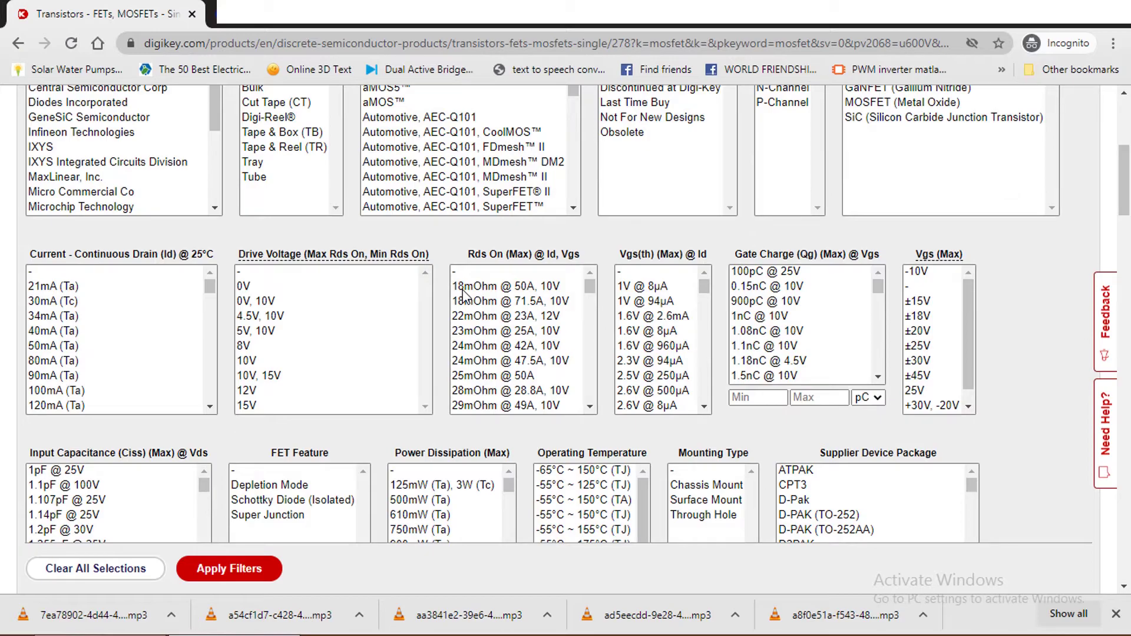
left_click_drag(211, 286, 211, 355)
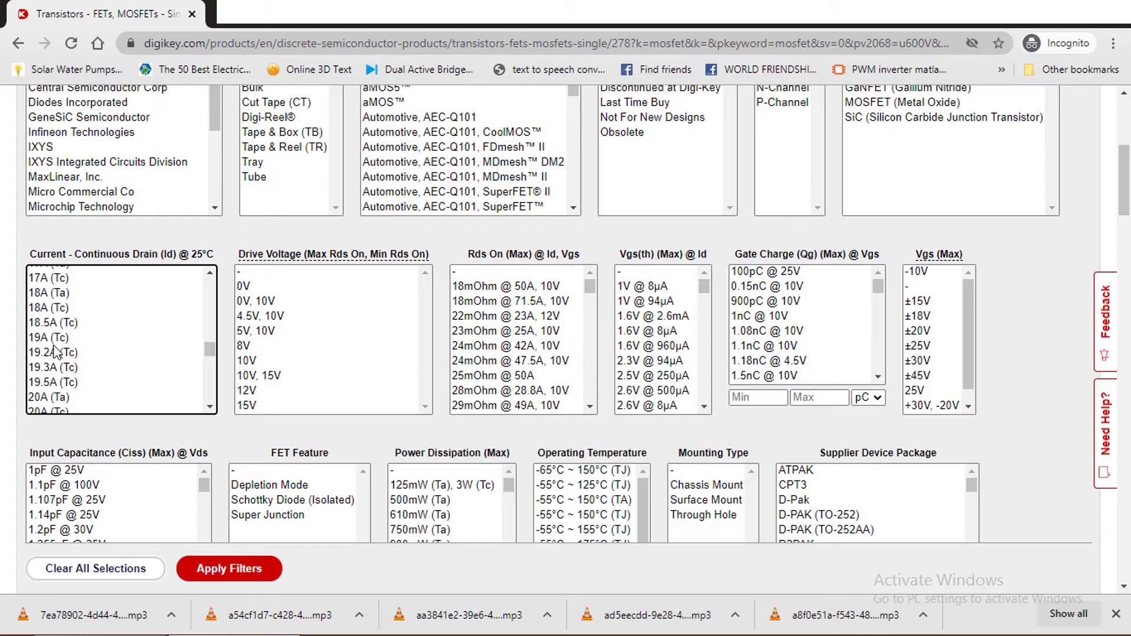
left_click_drag(50, 322, 75, 338)
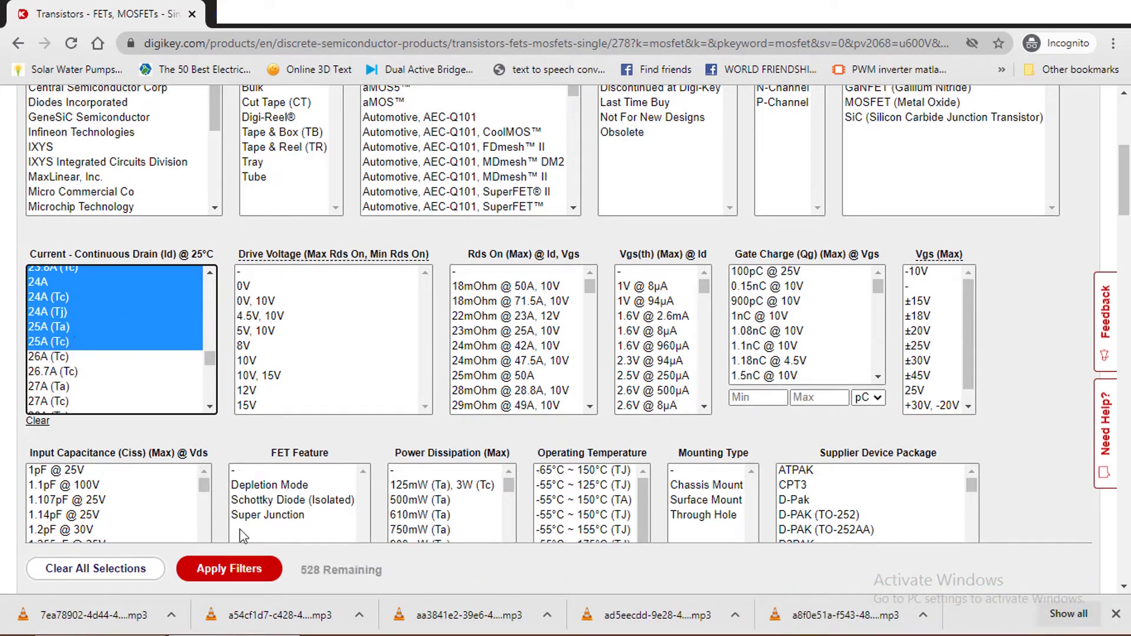
left_click(233, 569)
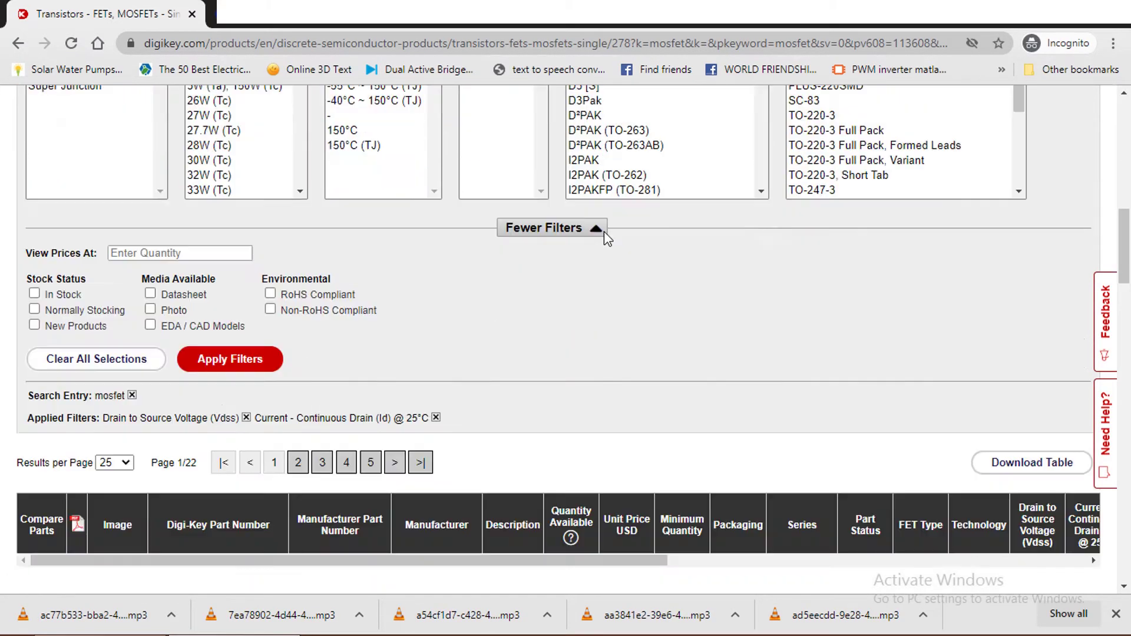
scroll(604, 232, "down", 15)
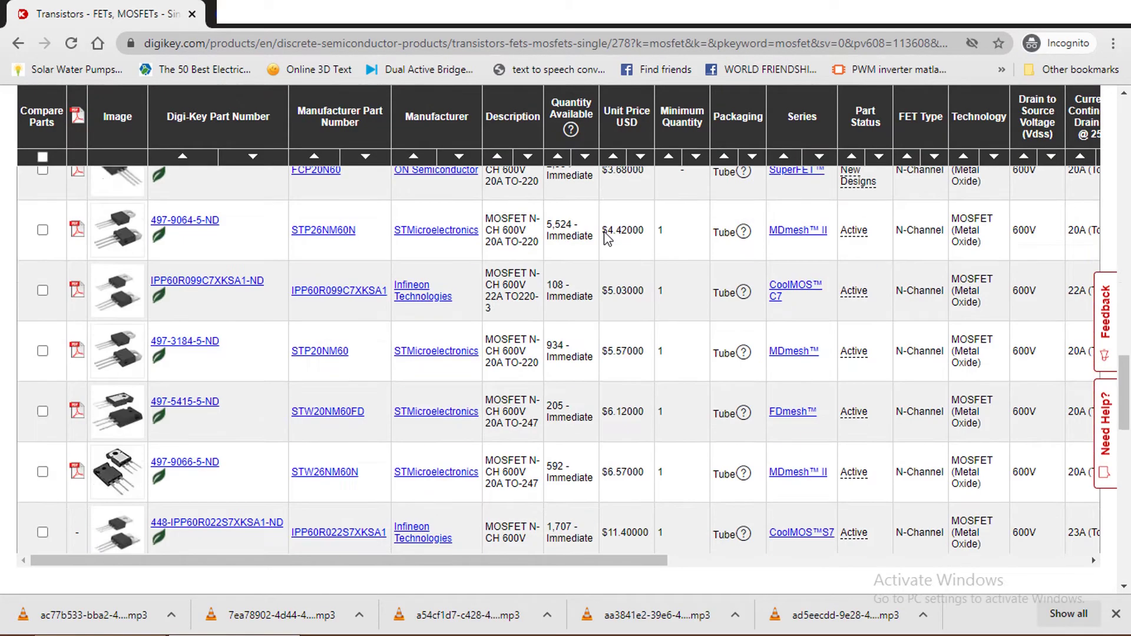
scroll(607, 237, "down", 15)
scroll(596, 261, "up", 4)
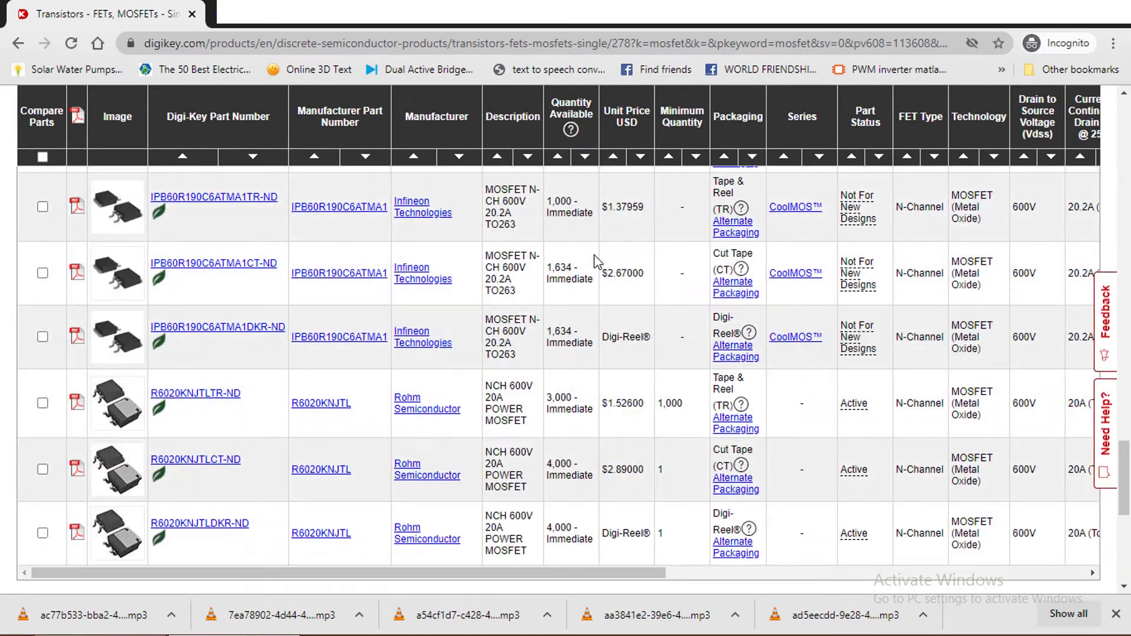
scroll(597, 261, "up", 15)
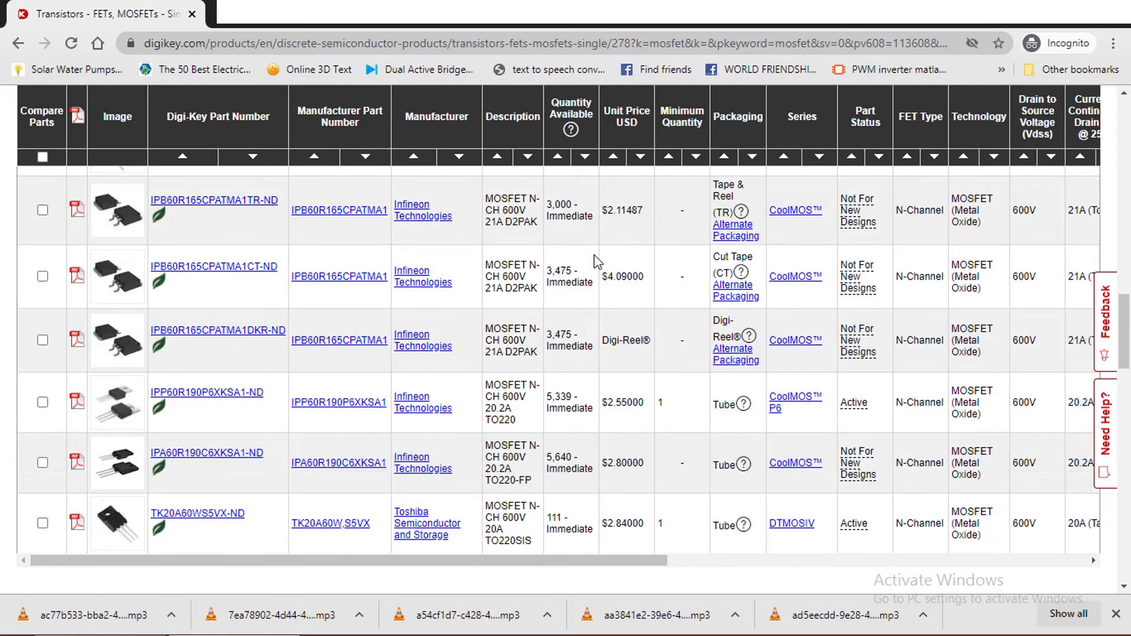
scroll(597, 261, "up", 5)
scroll(597, 261, "up", 1)
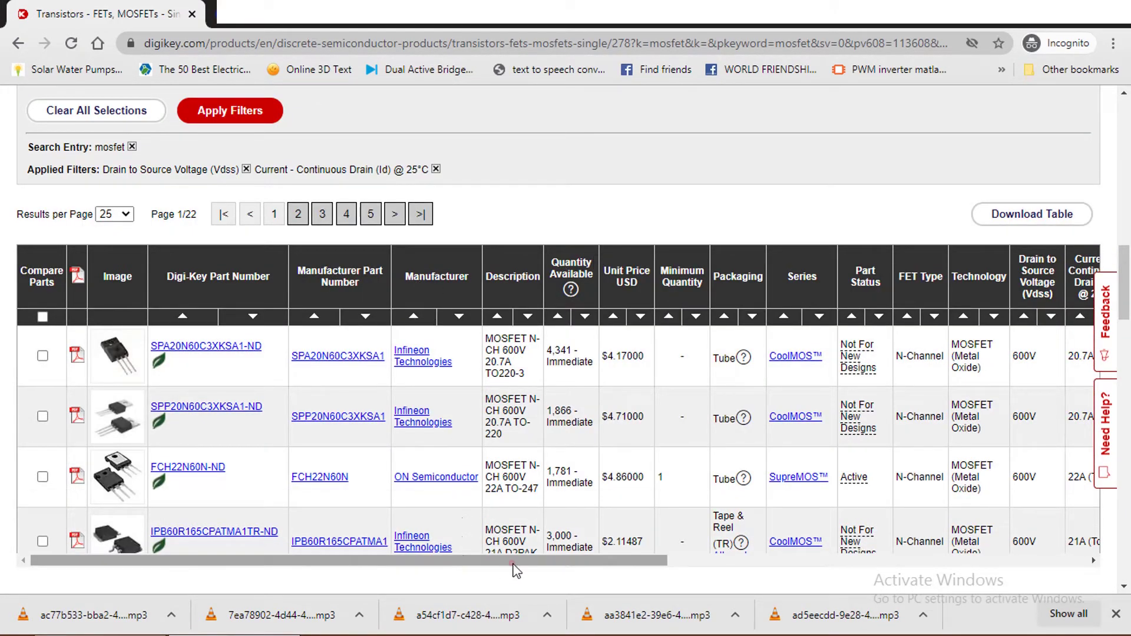
mouse_move(510, 564)
left_mouse_down()
mouse_move(995, 580)
mouse_move(629, 562)
mouse_move(643, 552)
mouse_move(603, 615)
mouse_move(179, 581)
left_mouse_up()
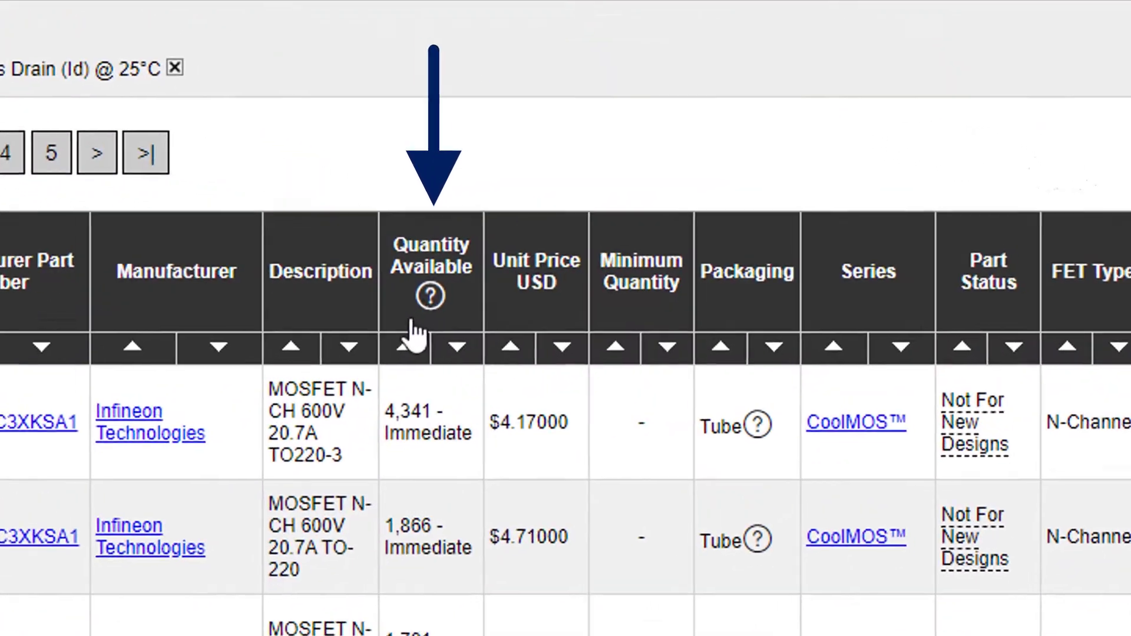
left_click(431, 194)
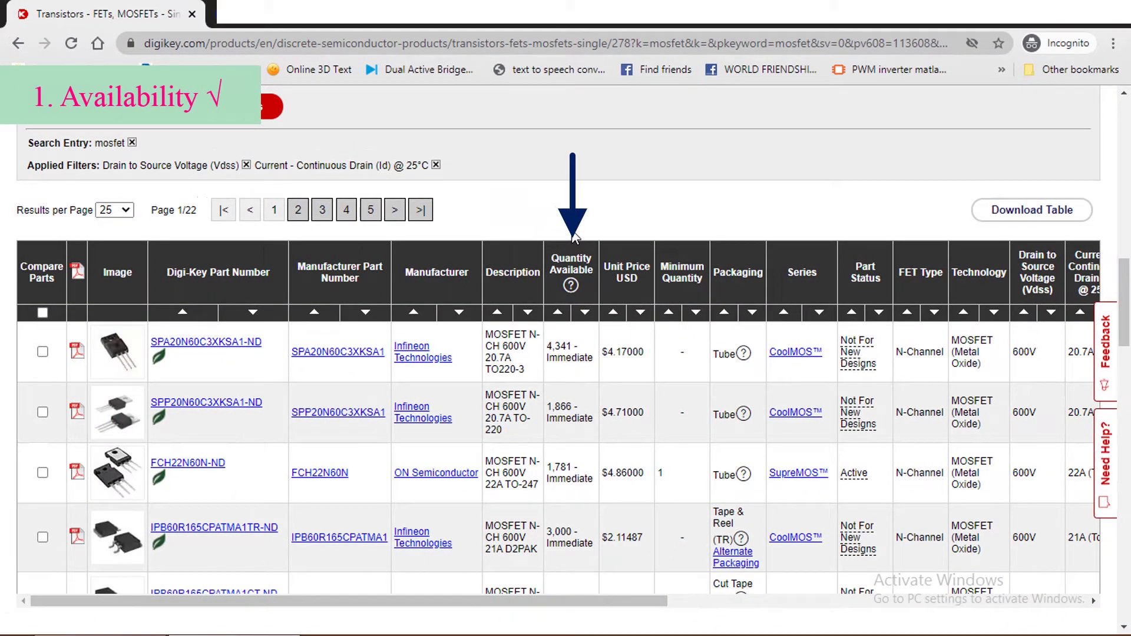
scroll(589, 241, "up", 1)
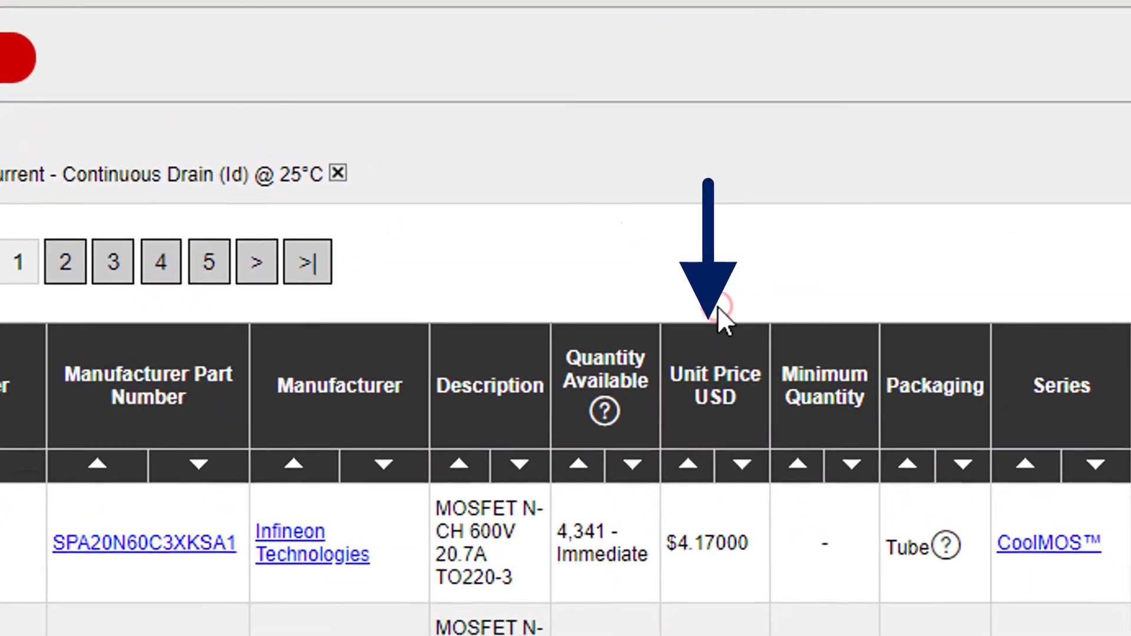
left_click(631, 242)
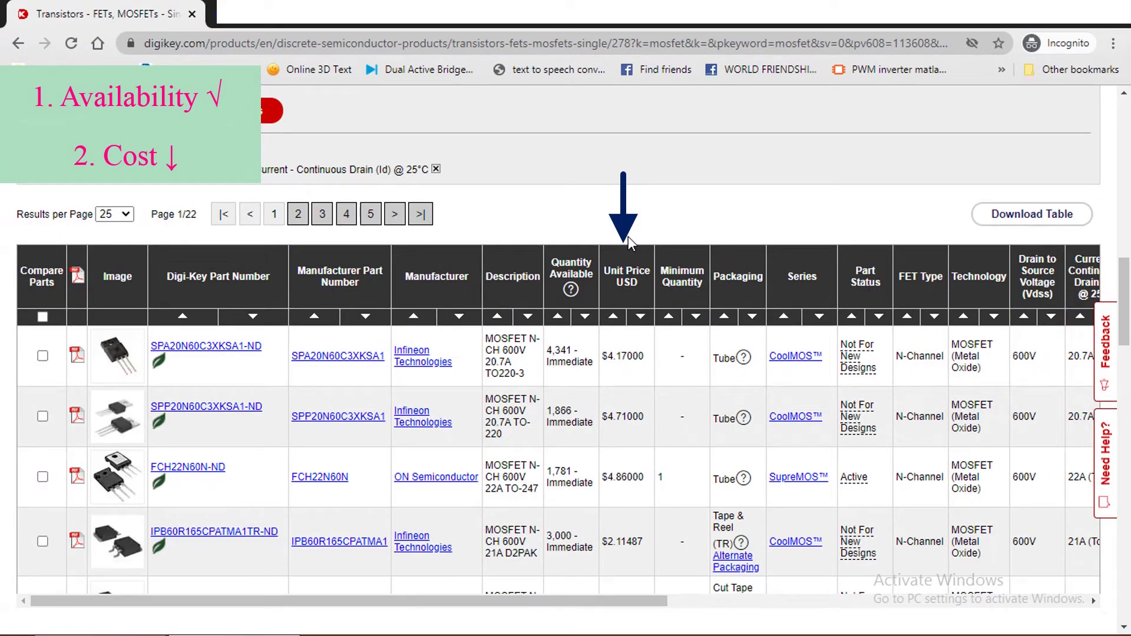
left_click_drag(321, 601, 730, 616)
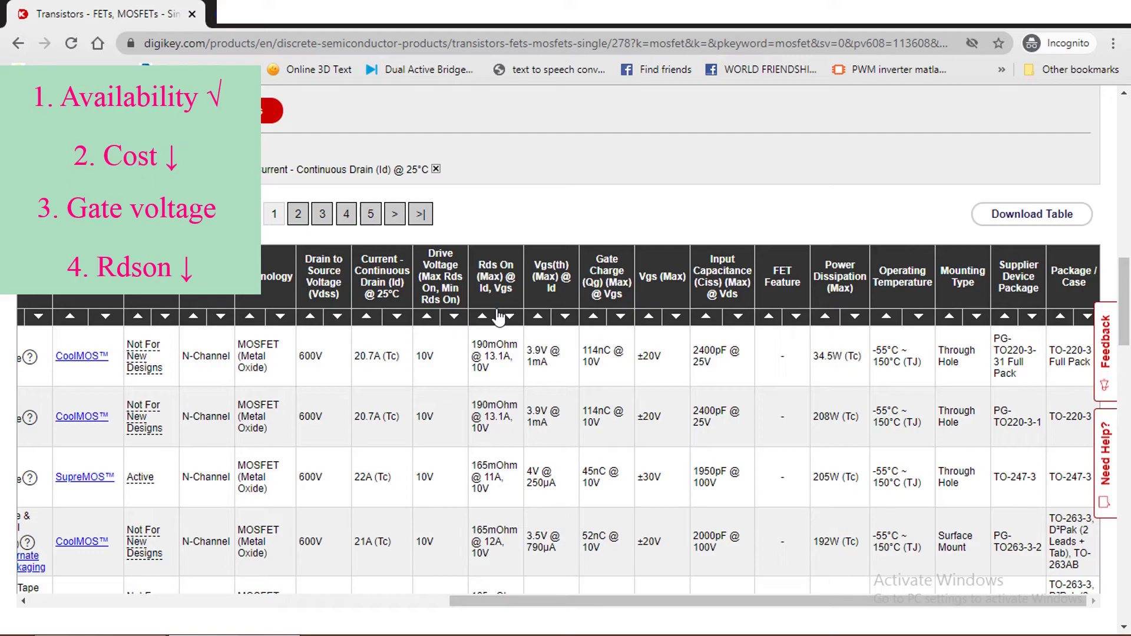
left_click(598, 236)
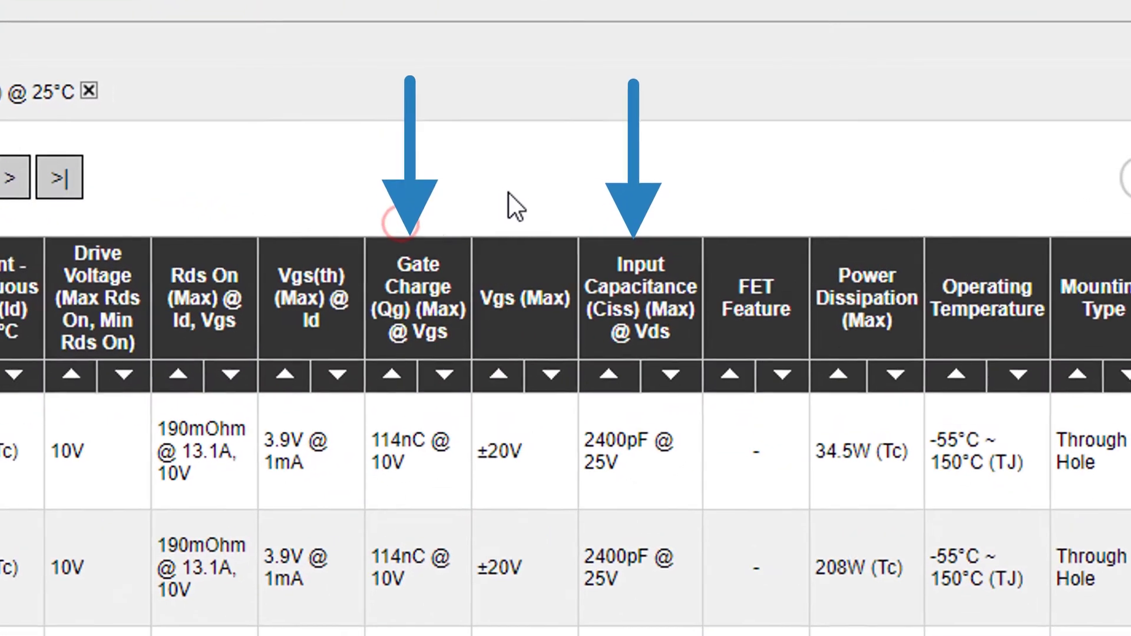